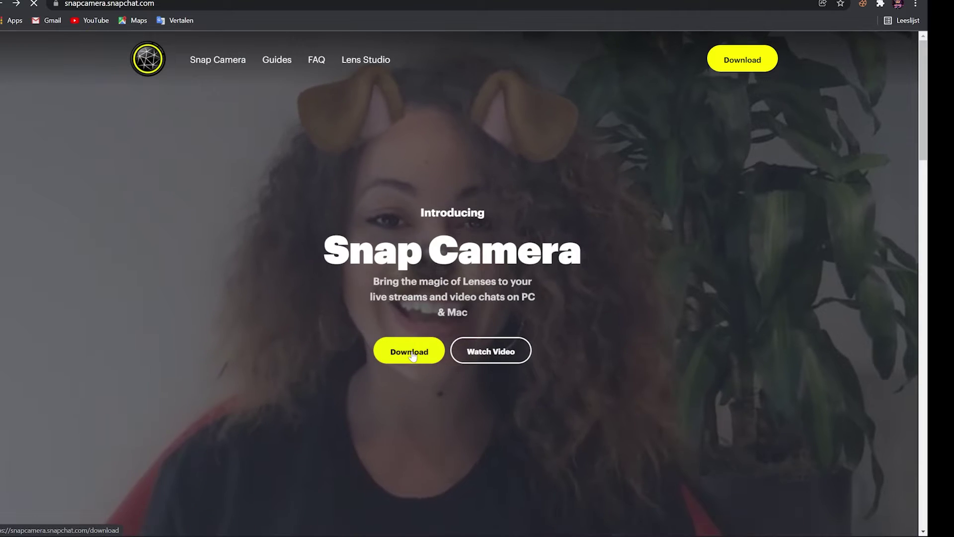
- Open the Snap Camera download page and review the system requirements
left_click(411, 351)
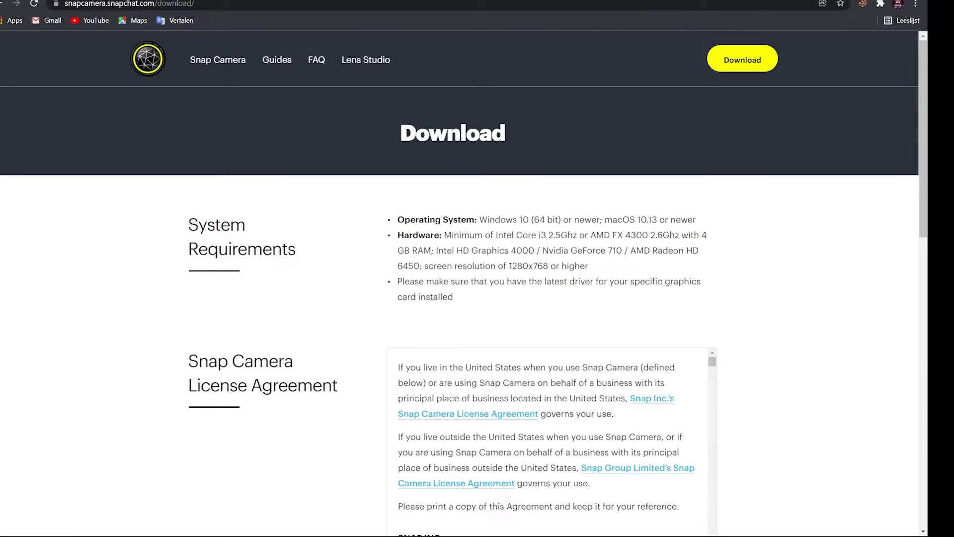
mouse_move(416, 219)
left_mouse_down()
mouse_move(443, 219)
mouse_move(397, 220)
left_mouse_up()
left_click_drag(397, 219, 456, 300)
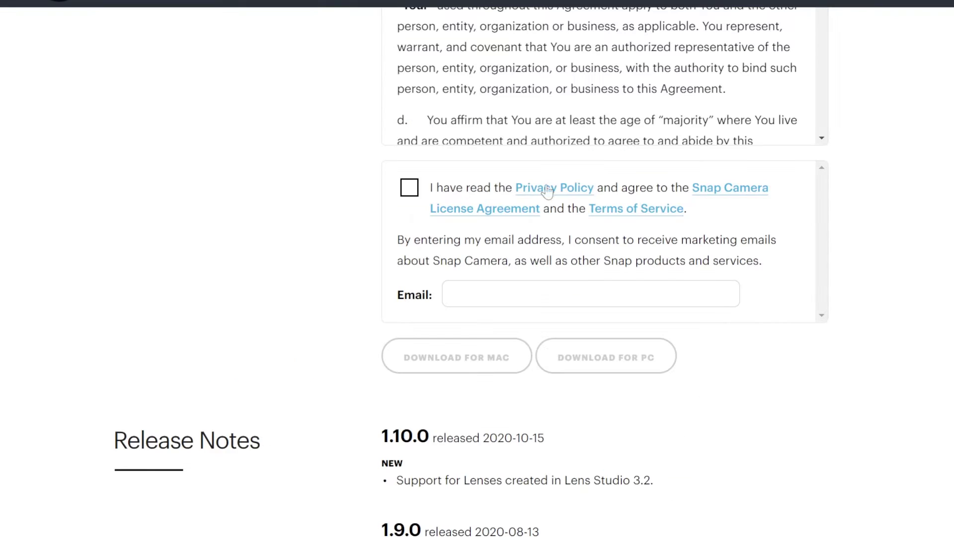
- Accept the license terms, pass the reCAPTCHA, download the PC installer and open it
left_click(408, 191)
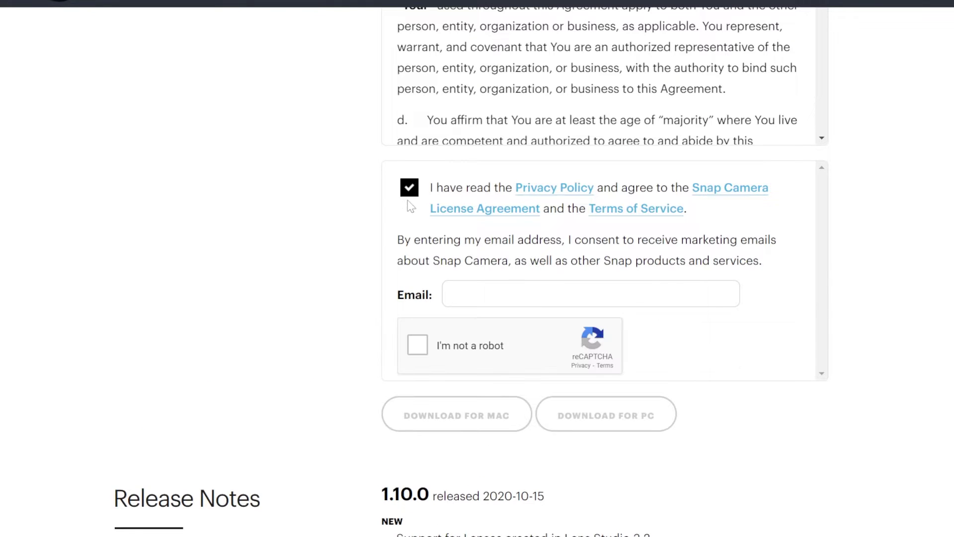
left_click(420, 345)
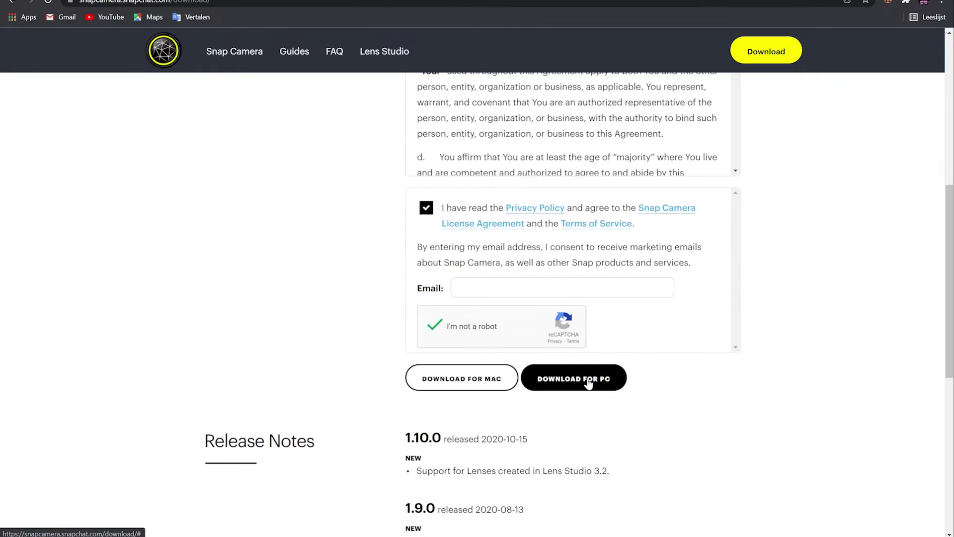
left_click(587, 383)
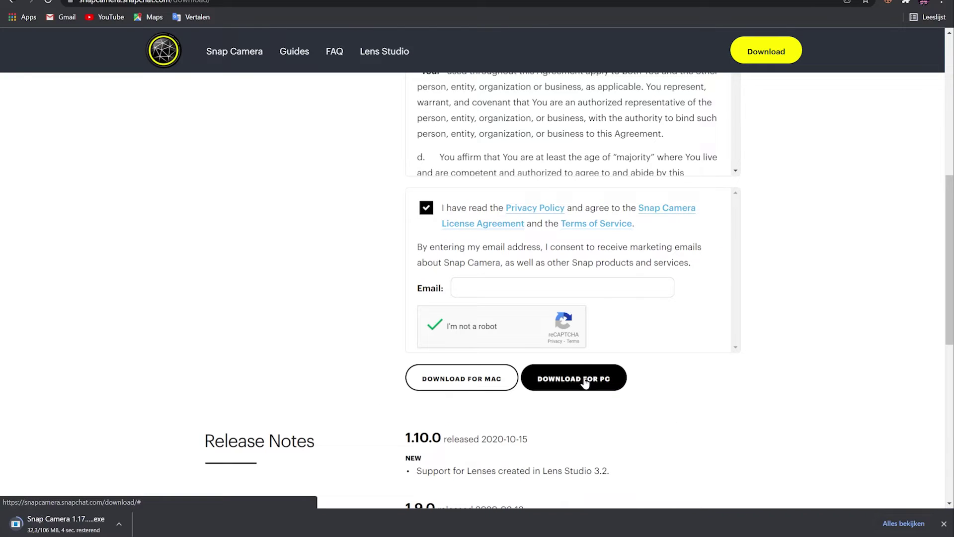
left_click(58, 518)
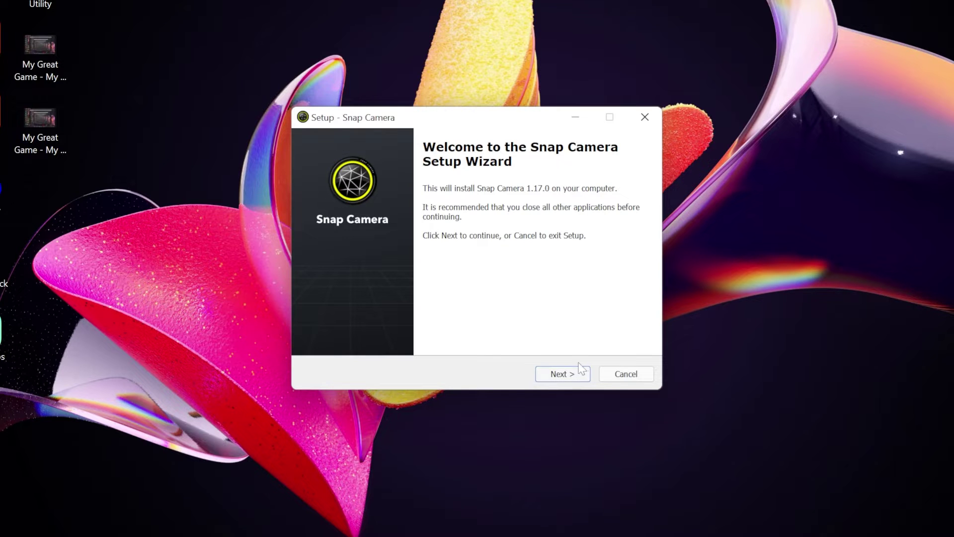
- Install Snap Camera with default location and Start Menu folder plus a desktop shortcut, then launch it
left_click(566, 375)
left_click(584, 375)
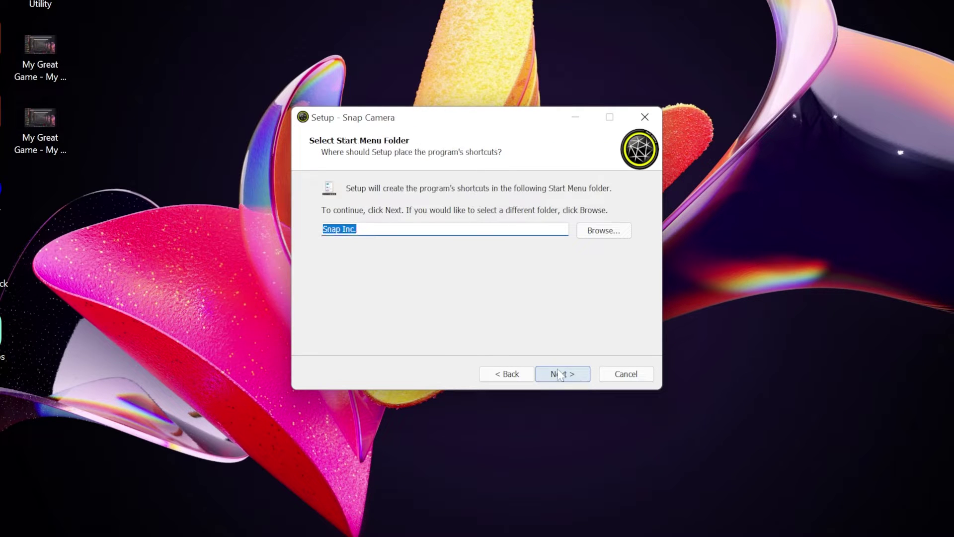
left_click(568, 376)
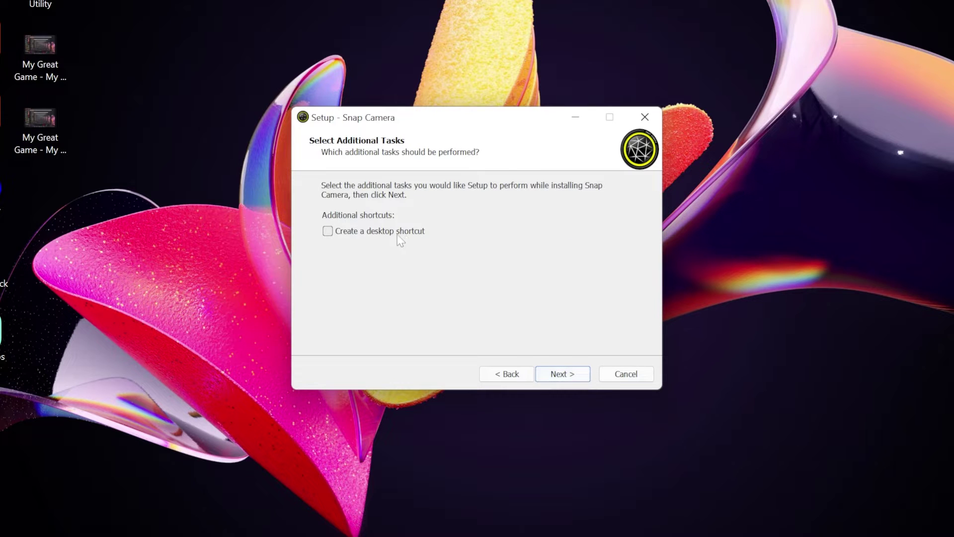
left_click(571, 378)
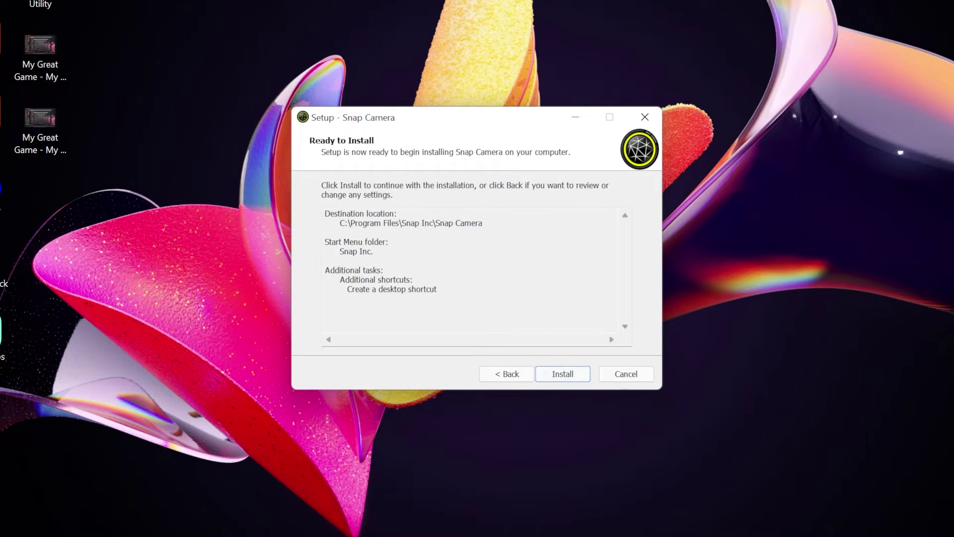
left_click(539, 379)
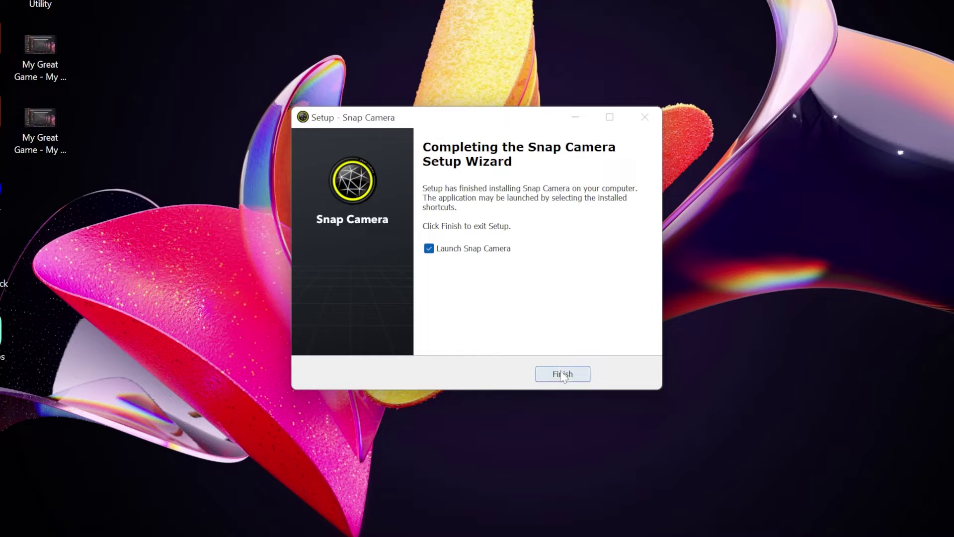
left_click(566, 377)
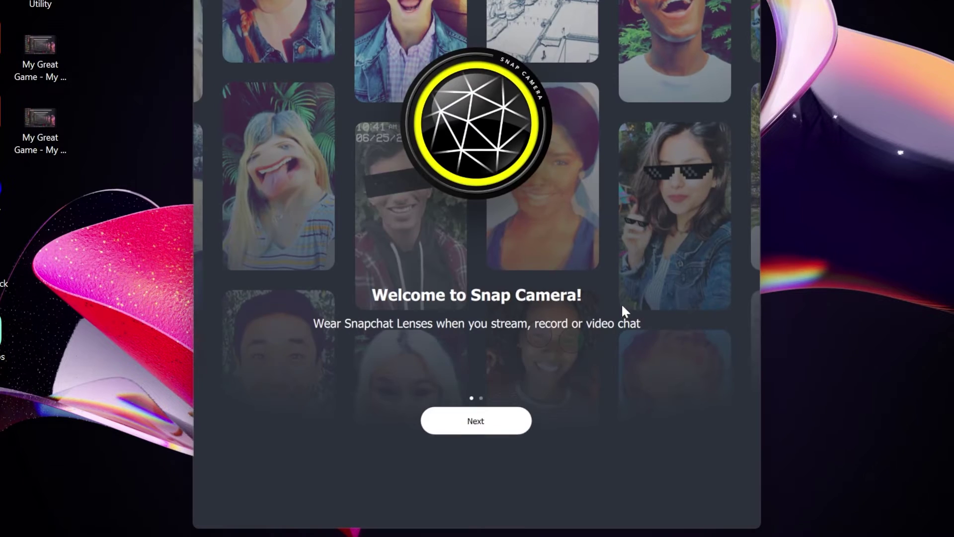
- Skip the two-page welcome tour and choose USB3. 0 capture as the camera in Settings
left_click(499, 429)
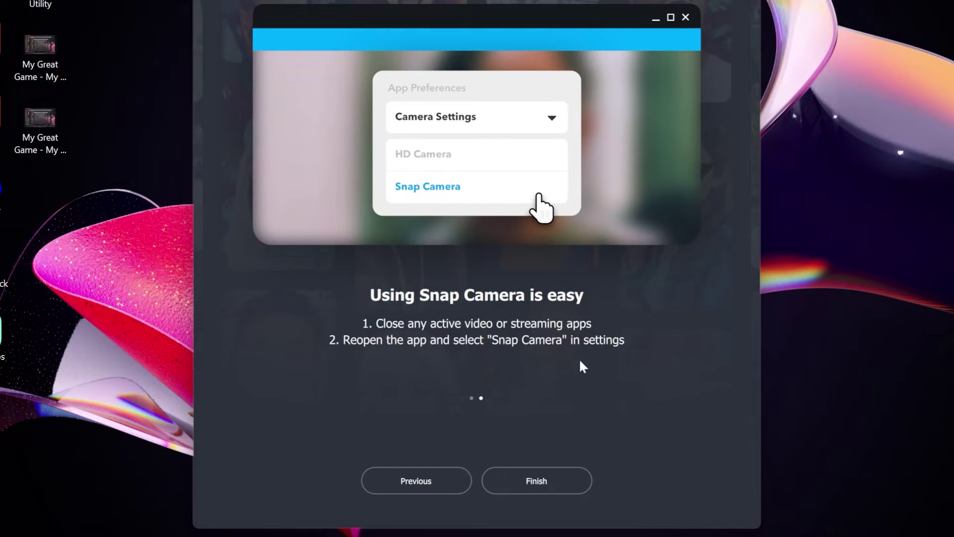
left_click(531, 480)
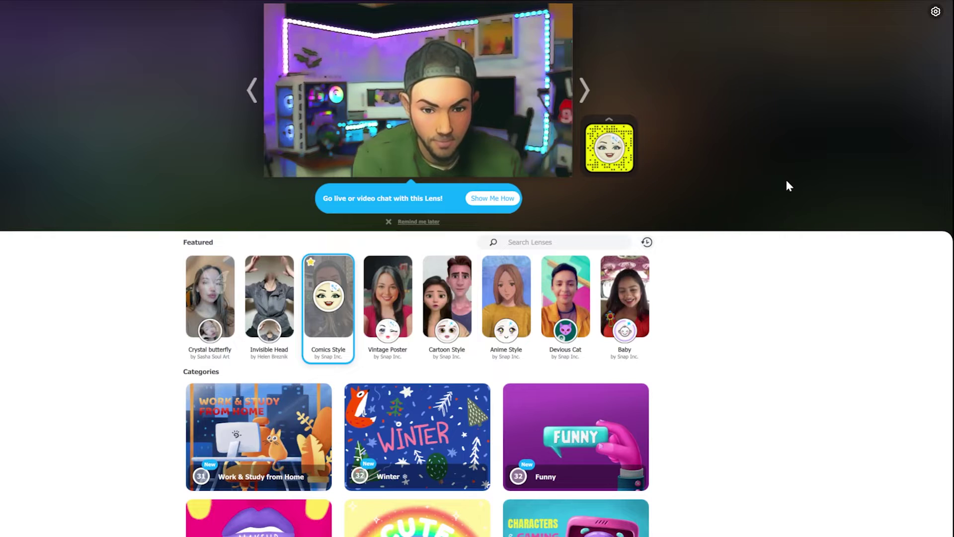
left_click(936, 12)
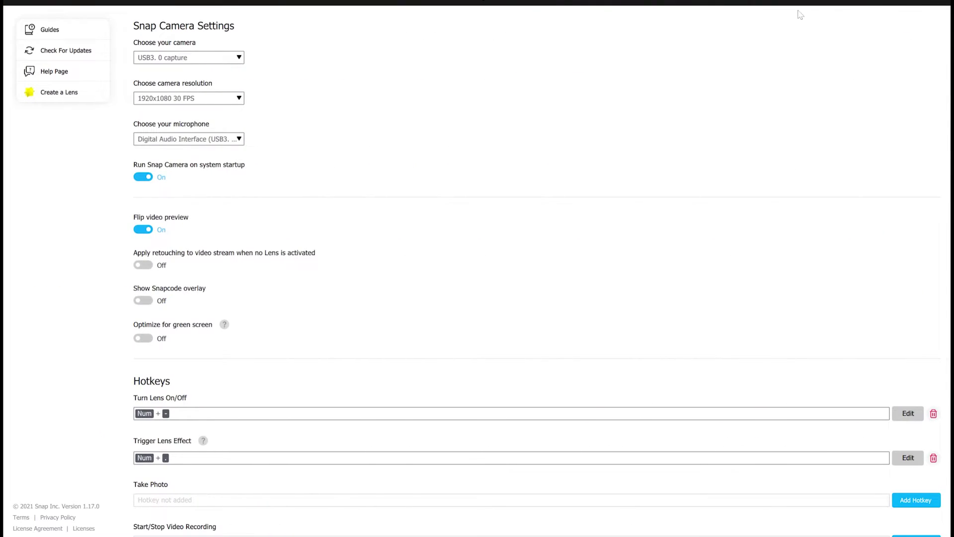
left_click(202, 58)
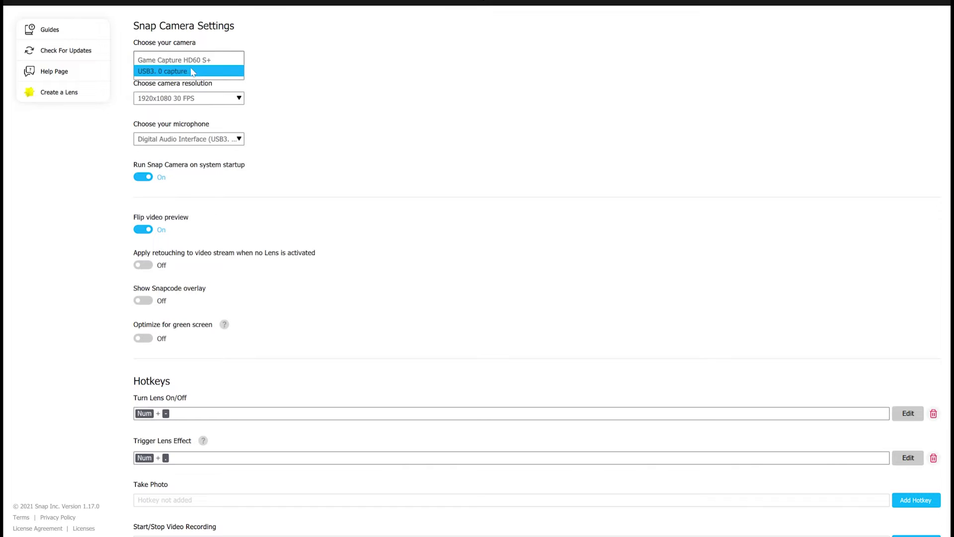
left_click(191, 72)
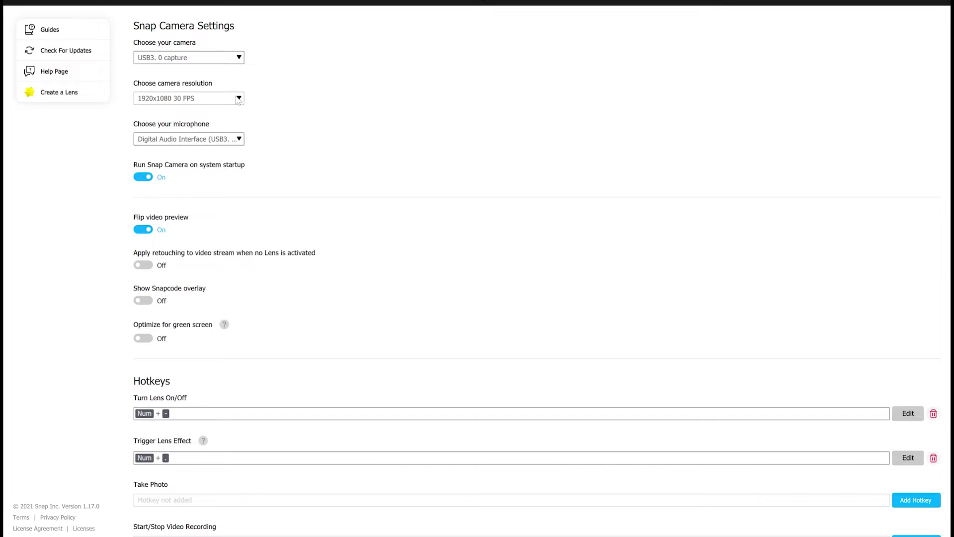
left_click(240, 99)
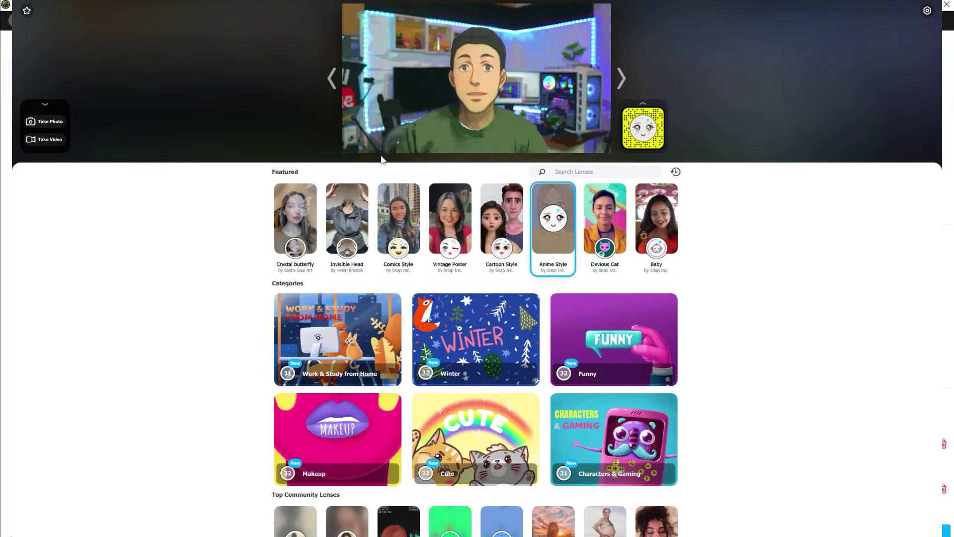
- Record a short test video of the camera feed with the Anime Style lens applied
left_click(44, 141)
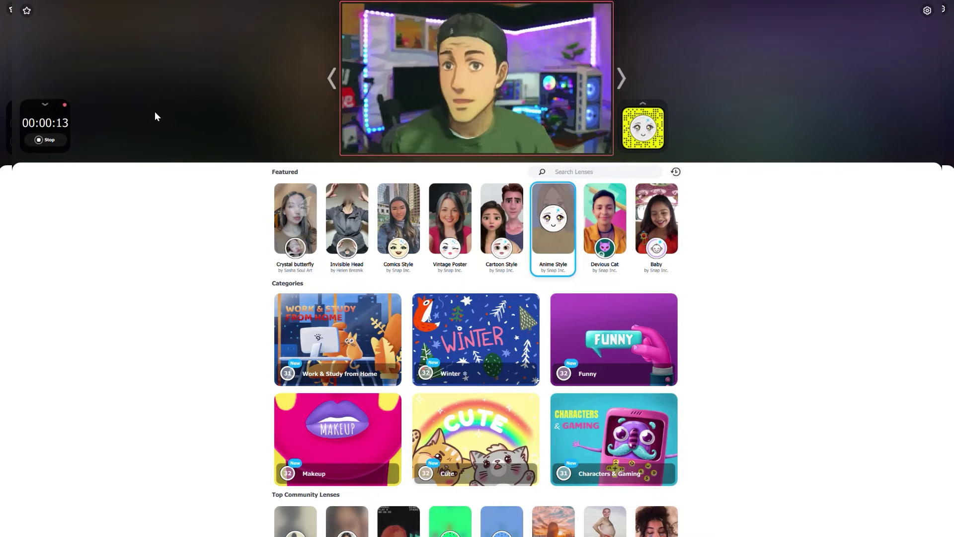
left_click(46, 139)
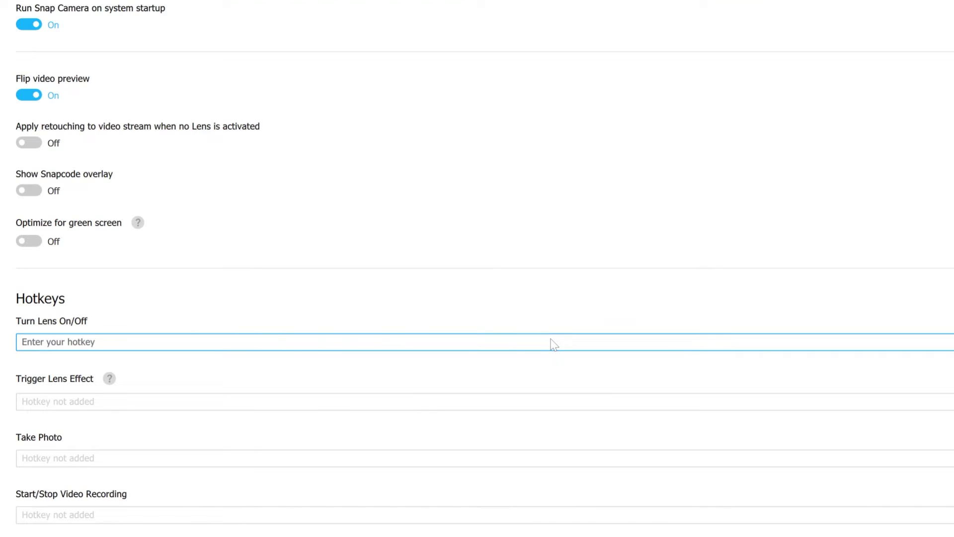
- Assign Num 0 to Turn Lens On/Off and Num + Enter to Trigger Lens Effect
key("KP_0")
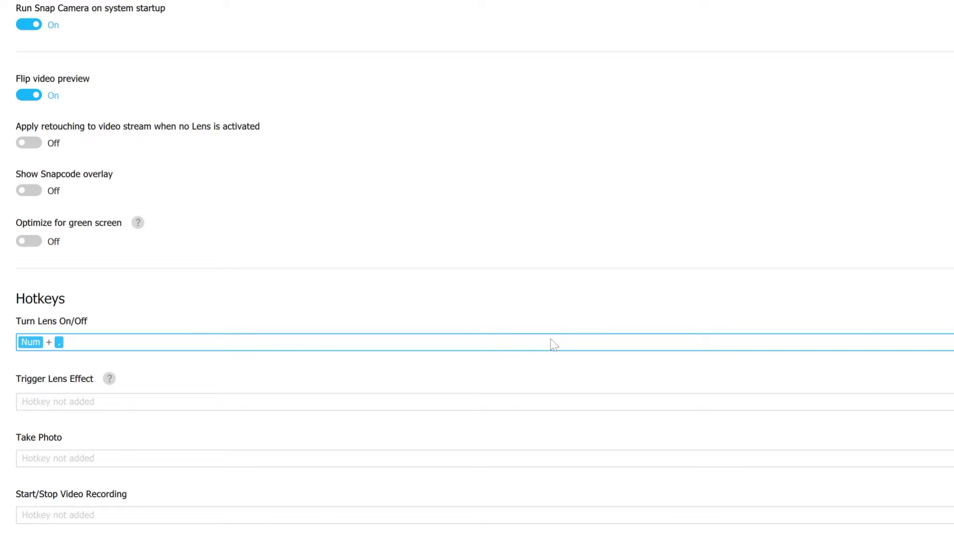
left_click(279, 401)
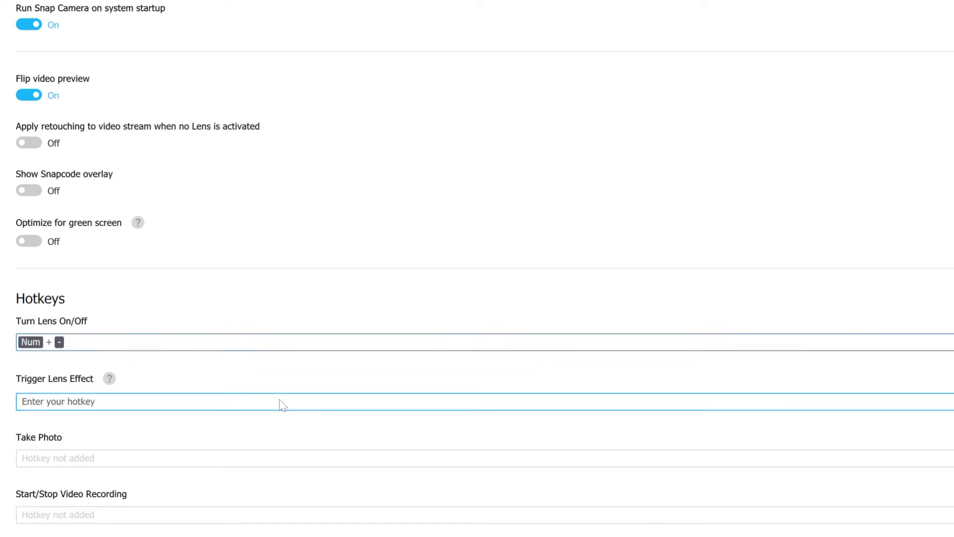
key("KP_Enter")
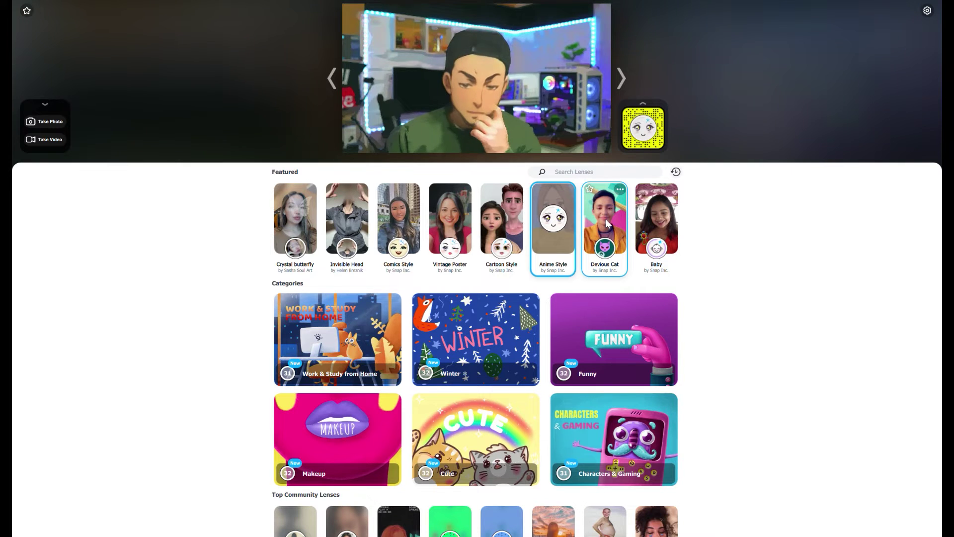
- Favourite the Five Clowns lens and open the Lens Hotkeys list for the six favourite lenses
scroll(672, 231, "down", 2)
scroll(672, 232, "up", 2)
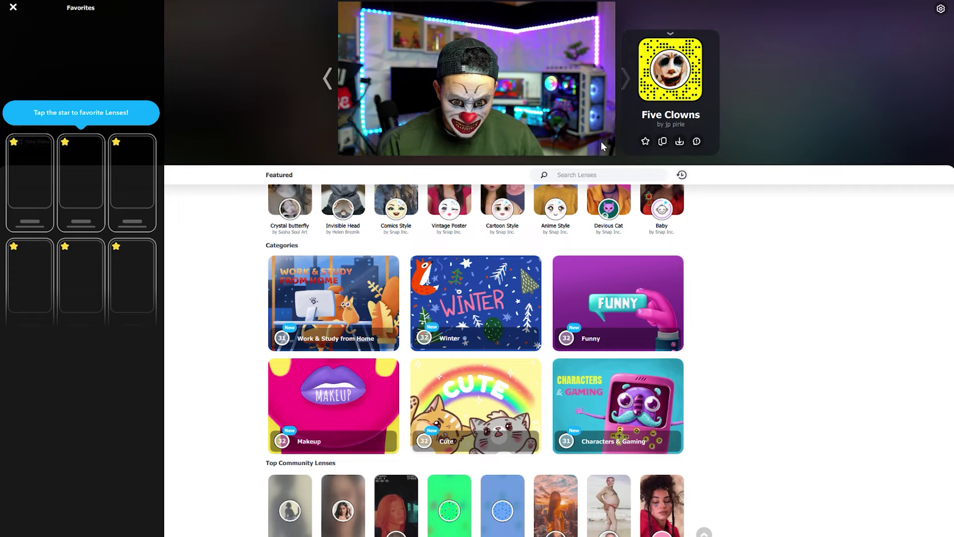
left_click(645, 142)
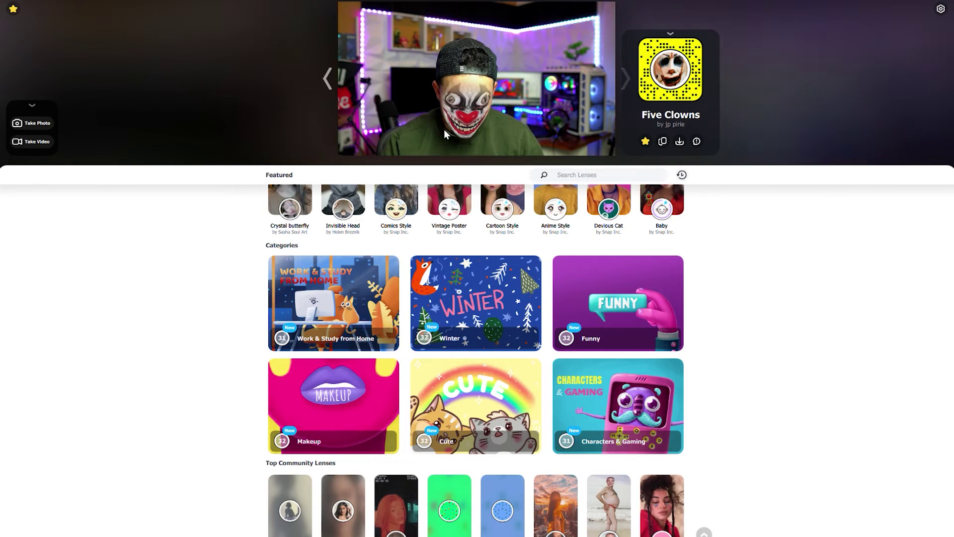
left_click(13, 9)
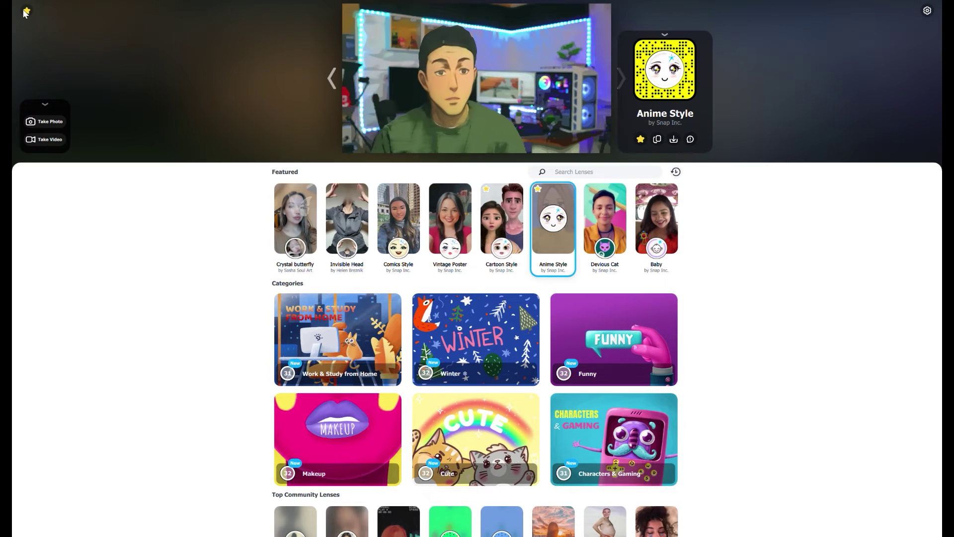
left_click(14, 9)
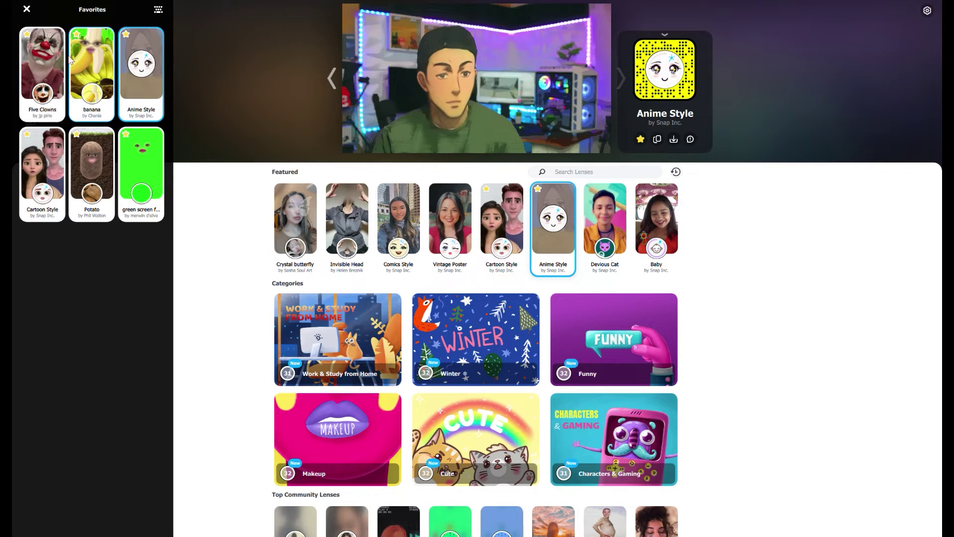
left_click(157, 11)
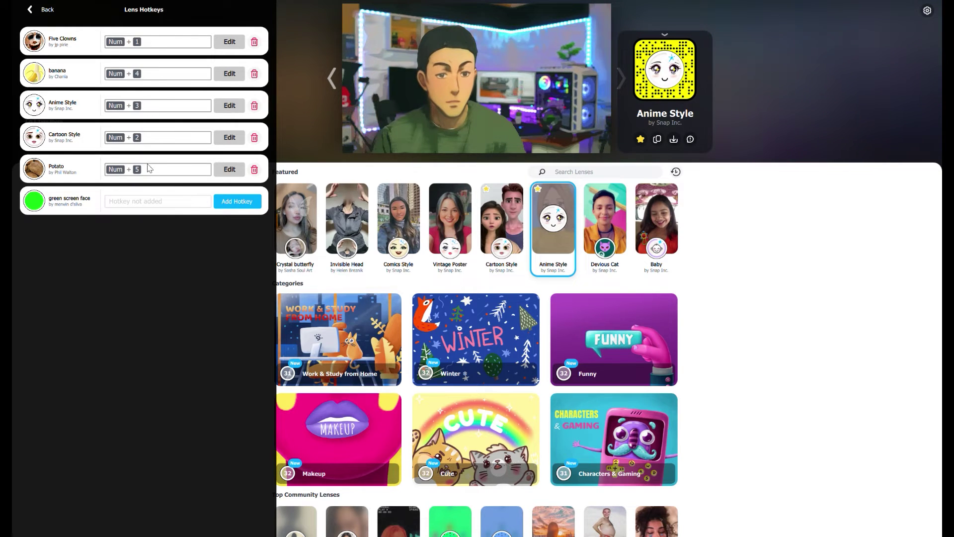
- Assign Num + 6 to the green screen face lens, then launch OBS Studio from the desktop
left_click(145, 203)
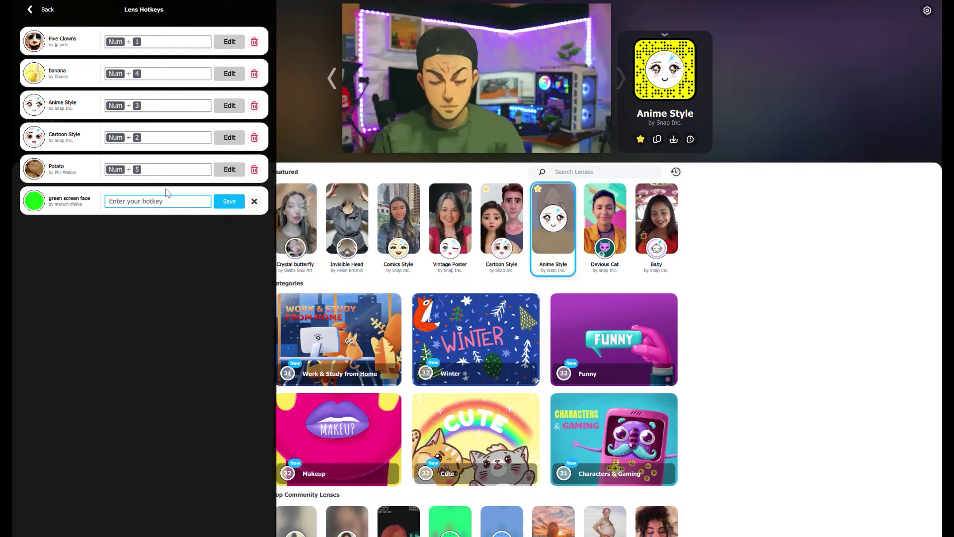
key("KP_6")
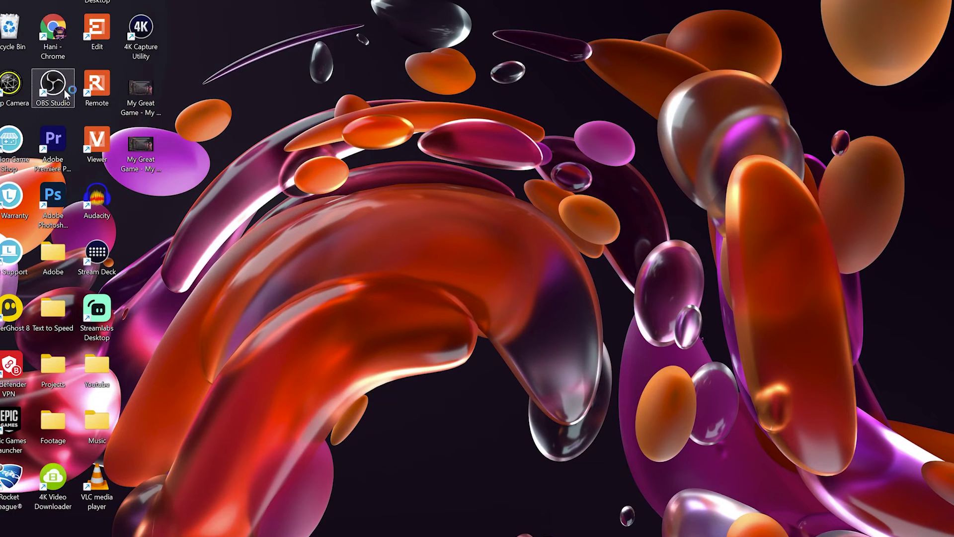
double_click(53, 87)
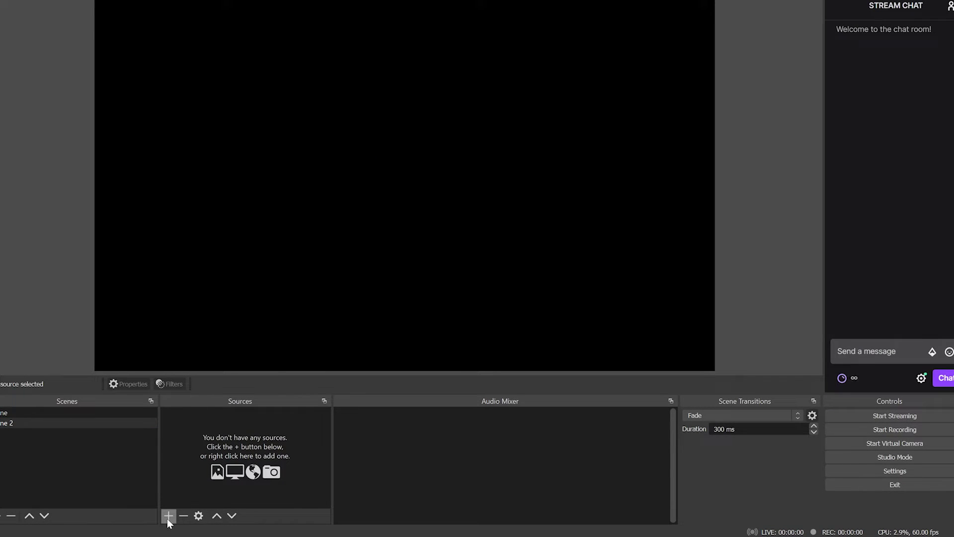
- Add a Video Capture Device source named 'Snap Cam'
left_click(168, 517)
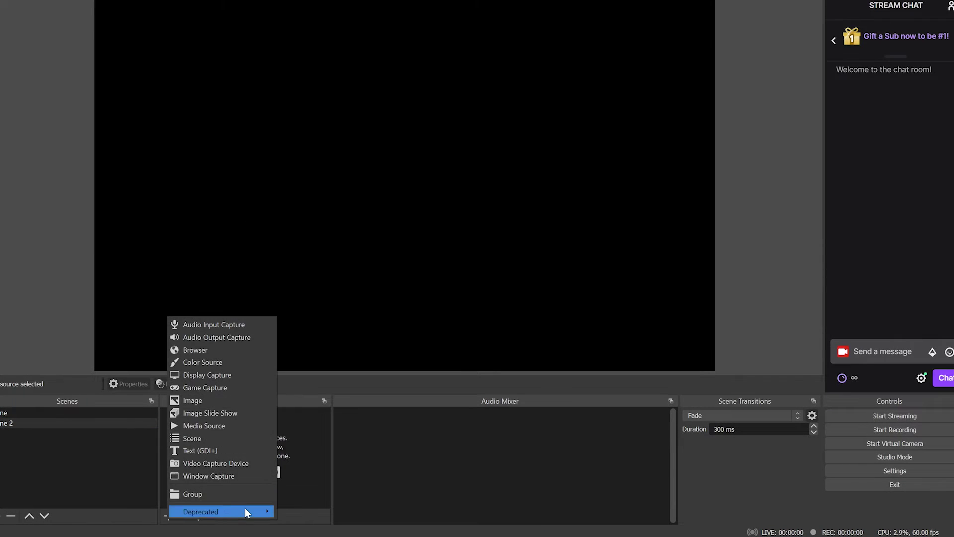
left_click(219, 465)
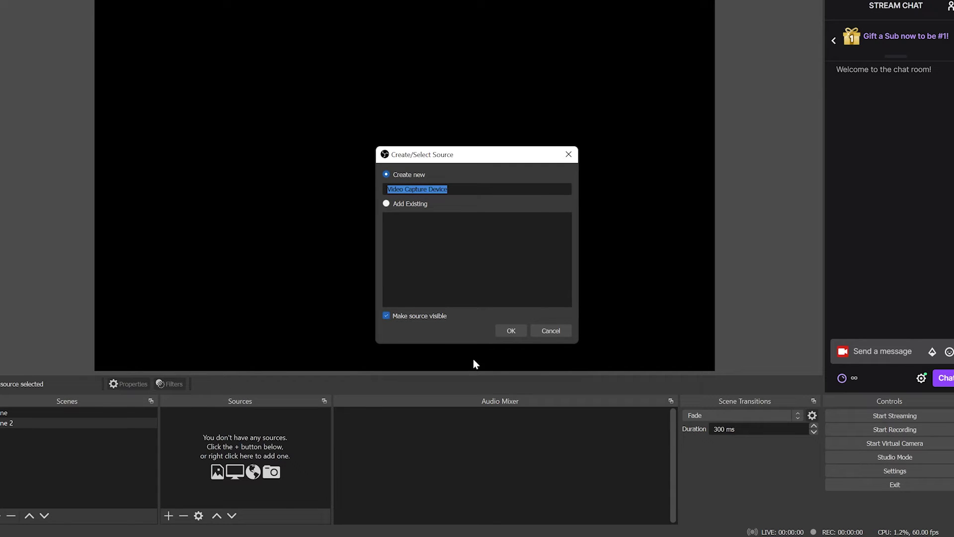
type("S")
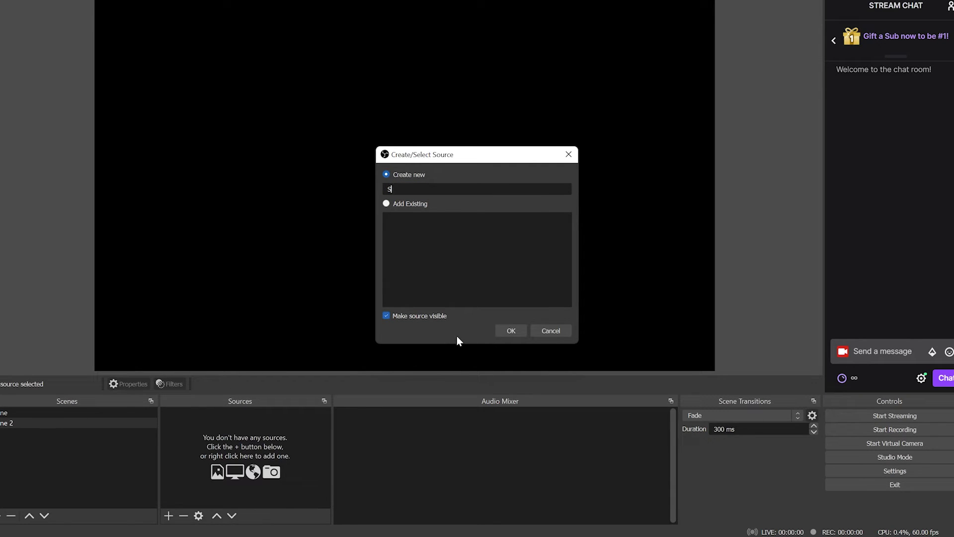
type("nap Cam")
left_click(512, 331)
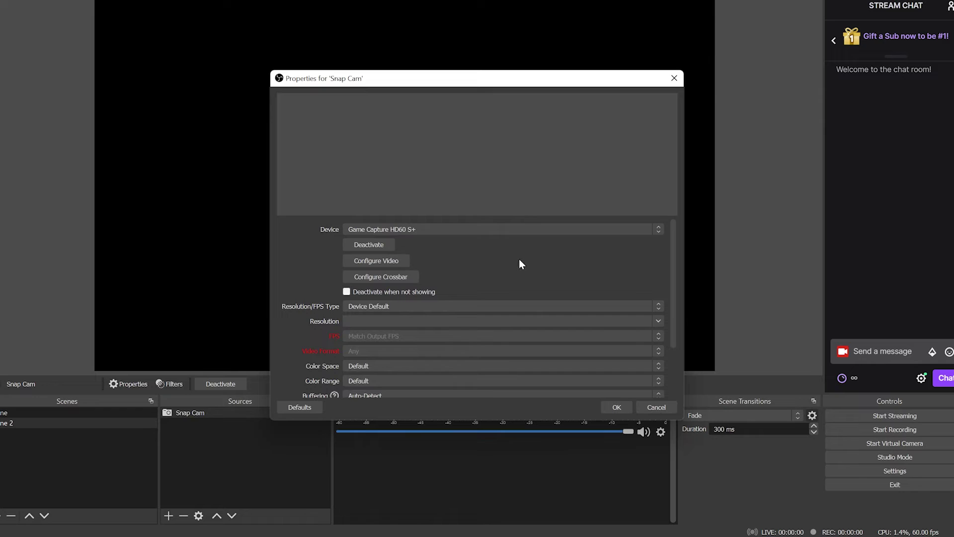
- Set its device to Snap Camera with custom audio from Digital Audio Interface (USB3. 0 capture)
scroll(505, 227, "down", 1)
left_click(470, 232)
left_click(467, 254)
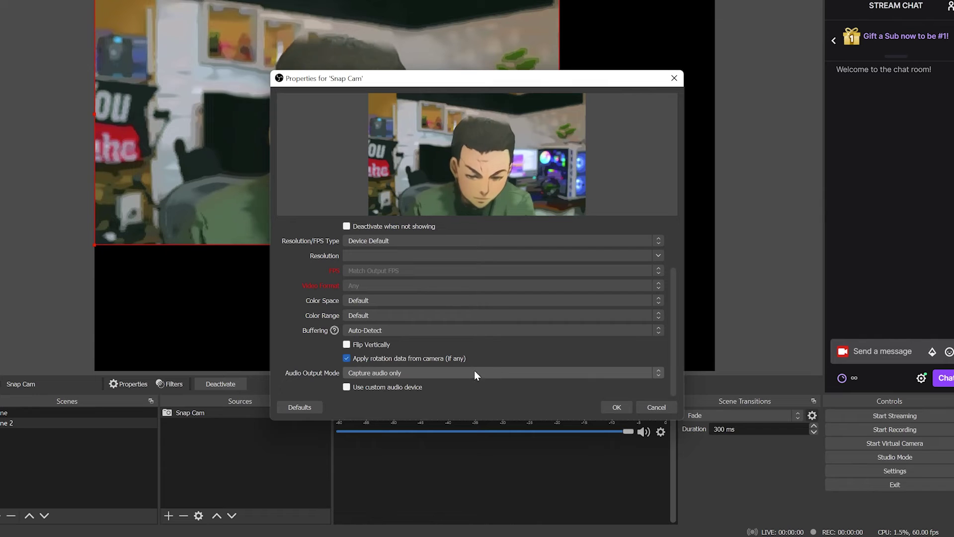
left_click(389, 387)
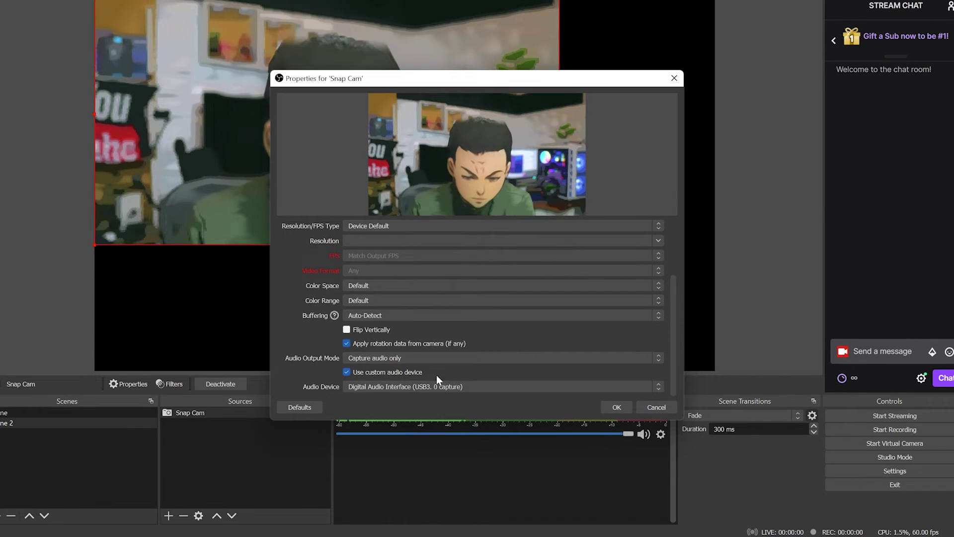
left_click(427, 388)
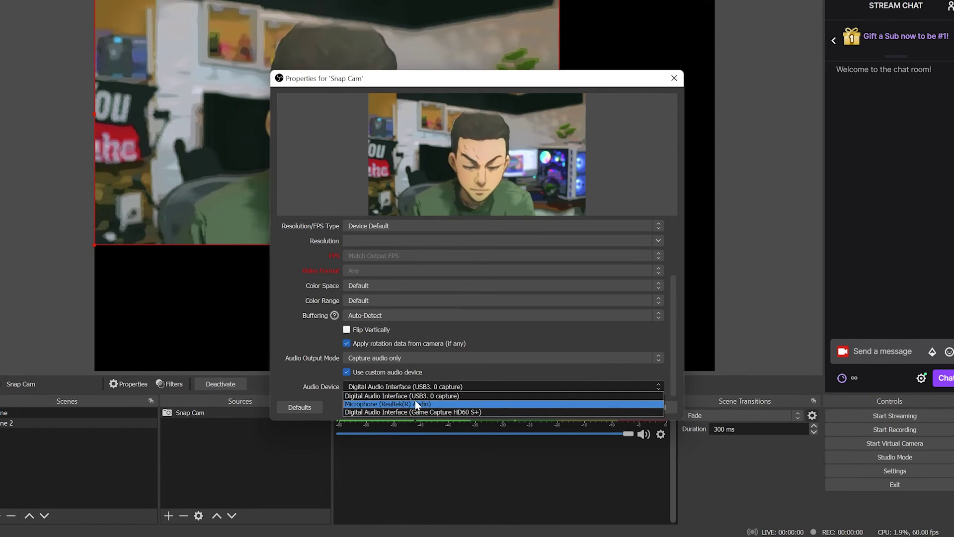
left_click(423, 396)
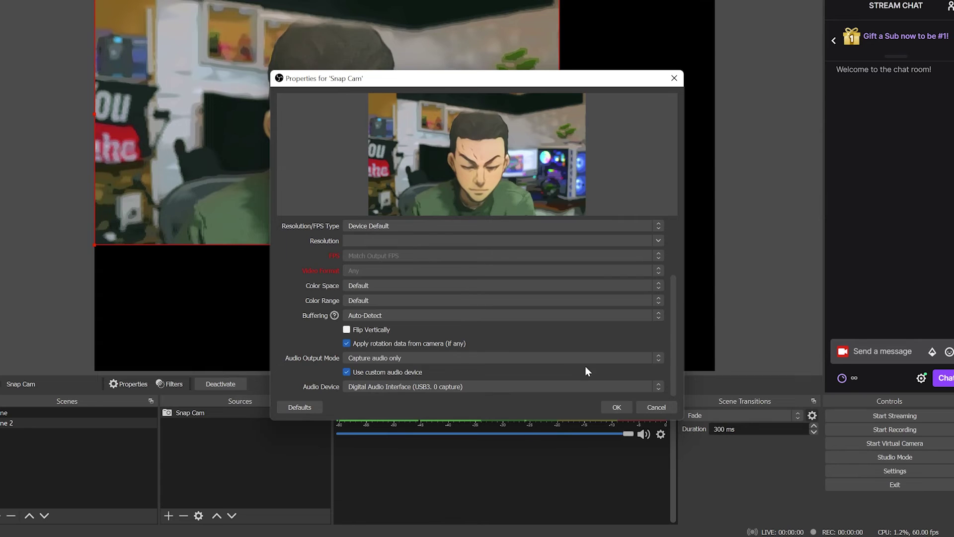
- Apply the Snap Cam properties and use Transform > Fit to screen so it fills the canvas
left_click(617, 408)
right_click(528, 232)
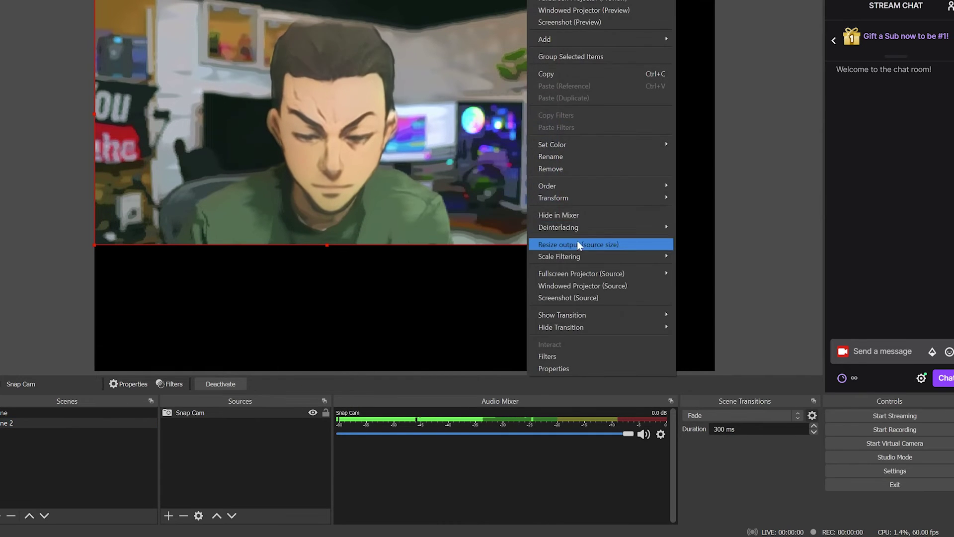
mouse_move(594, 197)
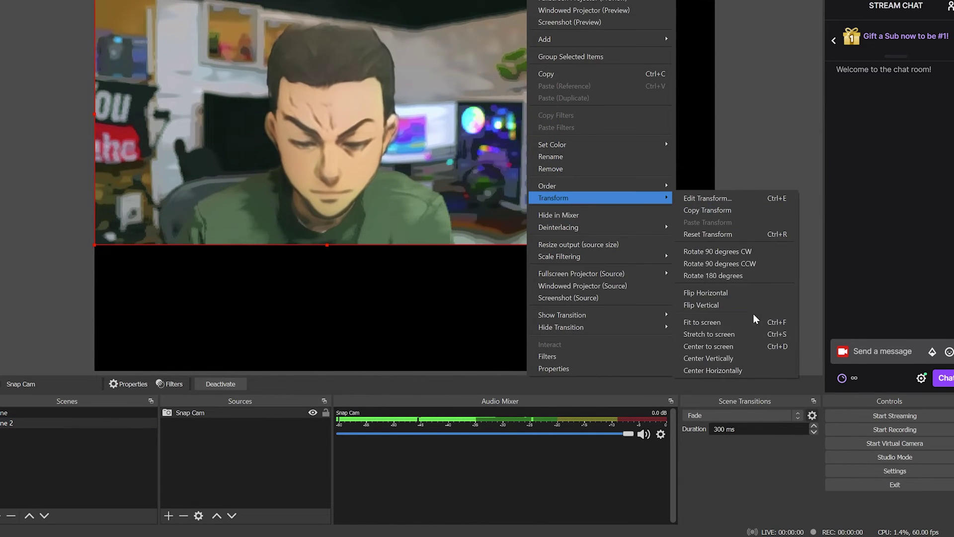
left_click(730, 321)
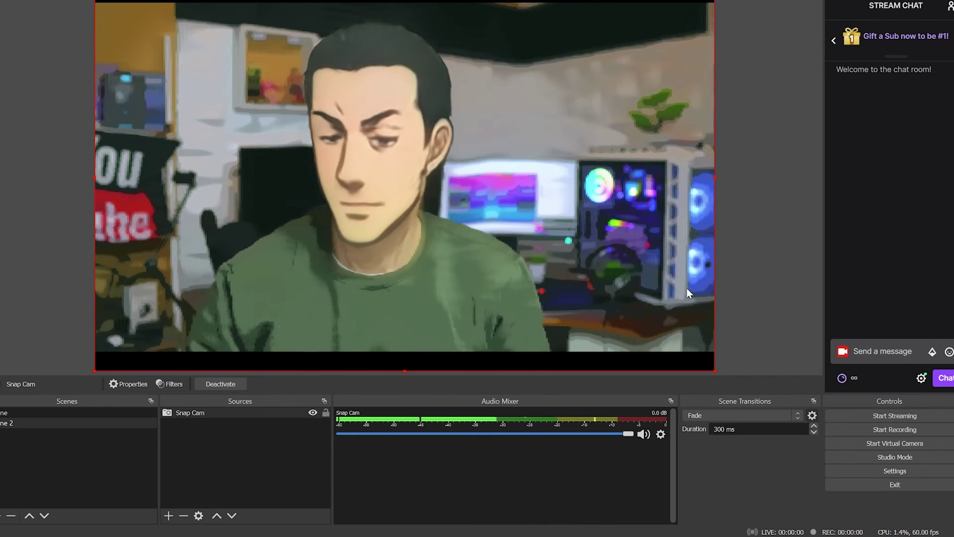
left_click(743, 291)
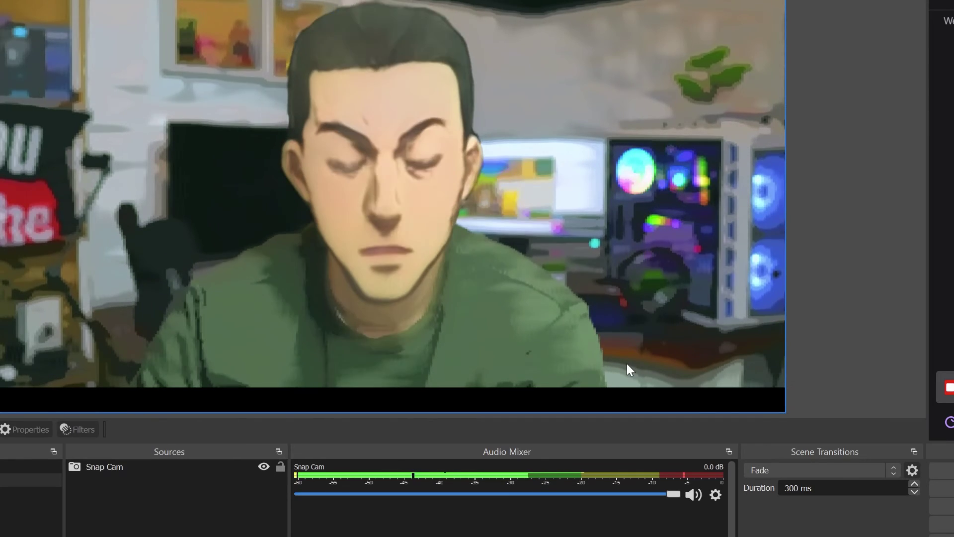